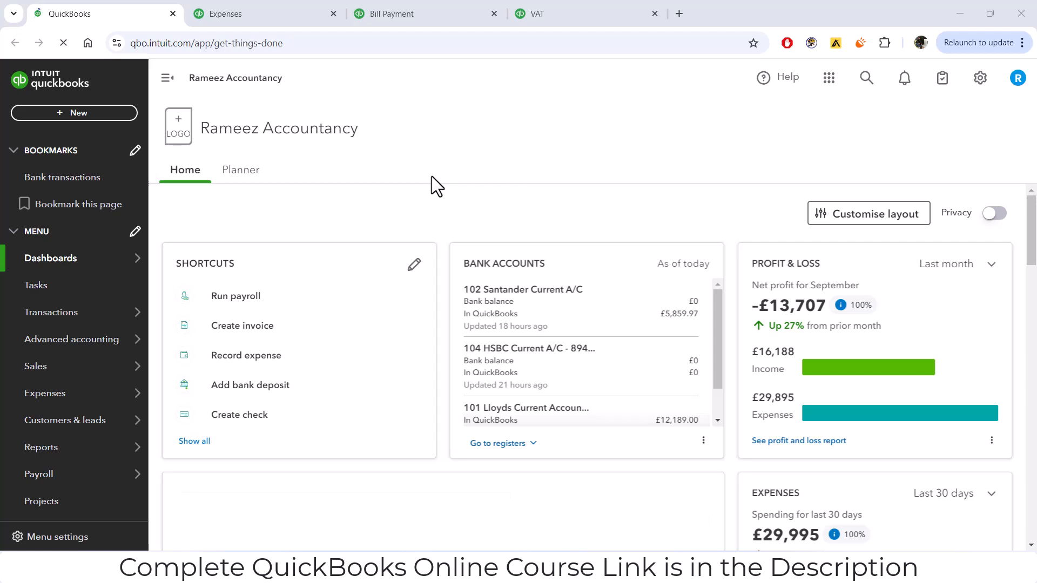
Start a new purchase order and review the purchase order example in the Word document
{"action": "left_click", "coordinate": [102, 114]}
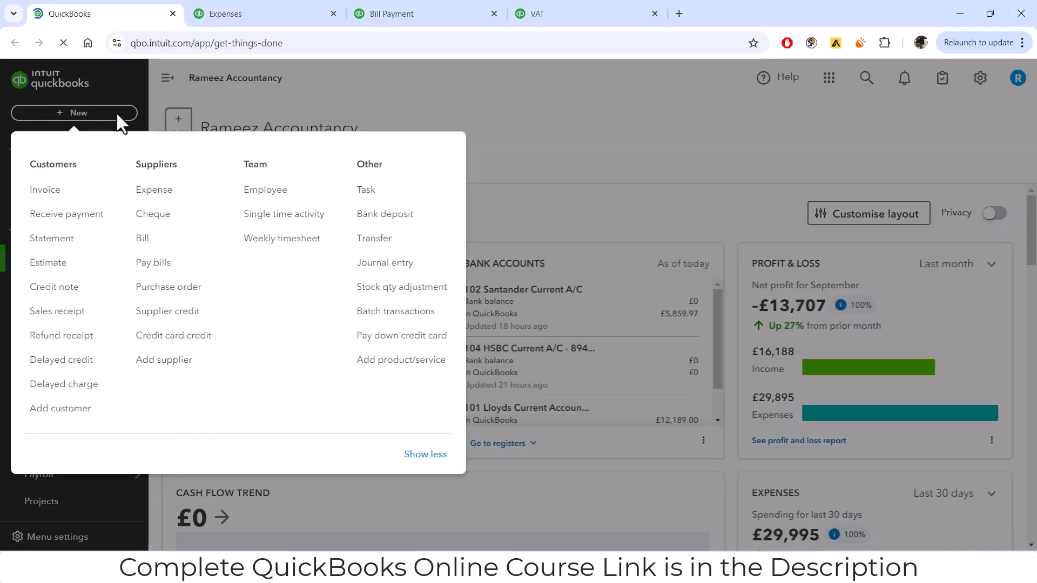
{"action": "left_click", "coordinate": [179, 296]}
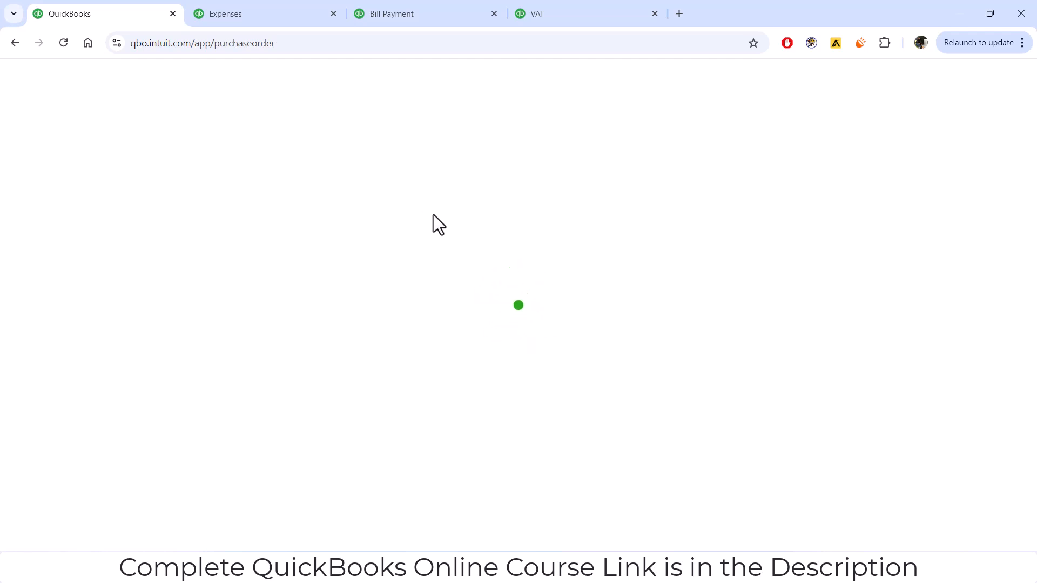
{"action": "left_click", "coordinate": [698, 567]}
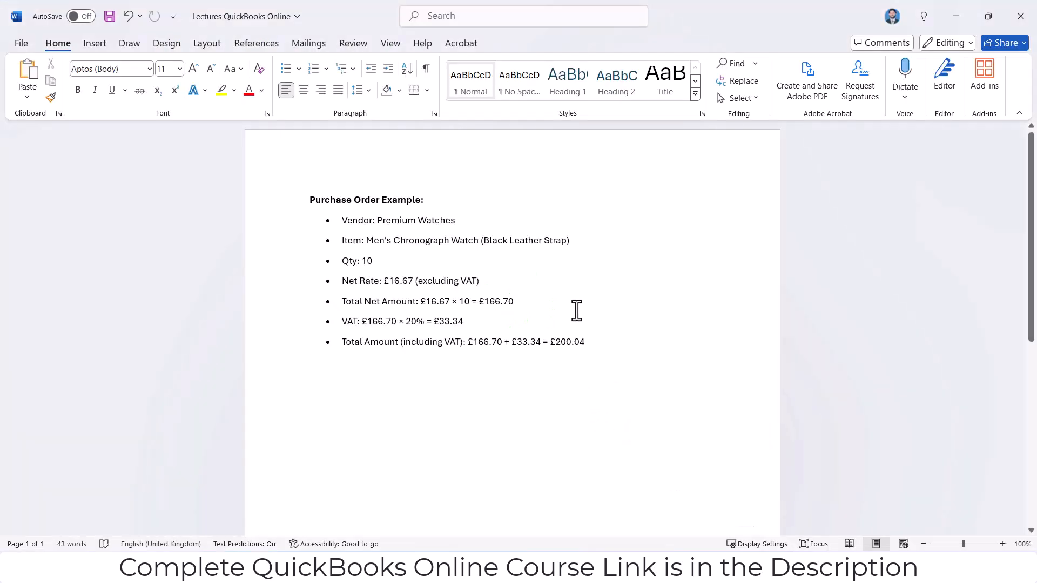
{"action": "scroll", "coordinate": [578, 309], "scroll_direction": "up", "scroll_amount": 2}
{"action": "scroll", "coordinate": [577, 309], "scroll_direction": "up", "scroll_amount": 4}
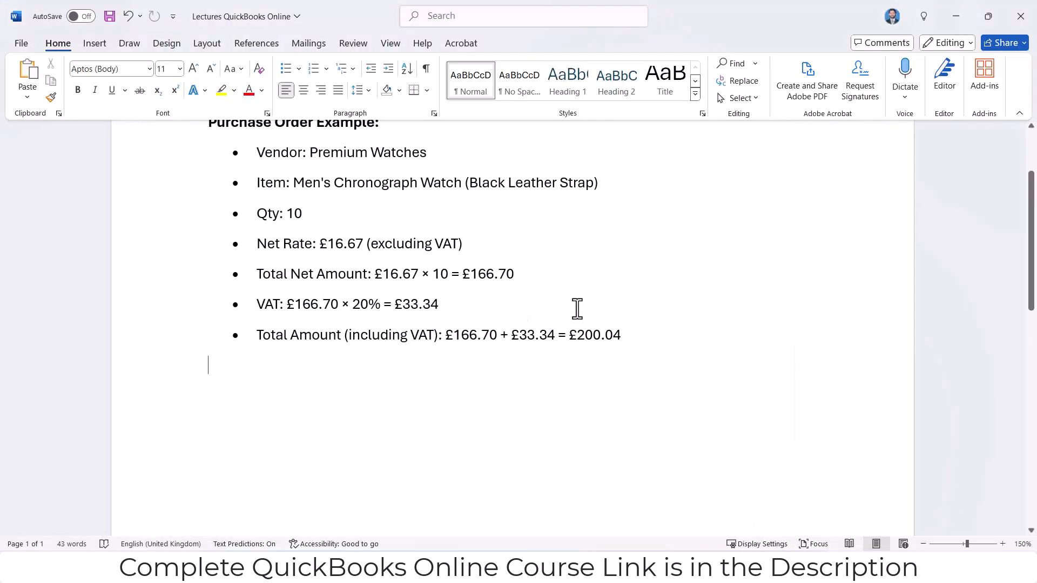
{"action": "scroll", "coordinate": [577, 309], "scroll_direction": "up", "scroll_amount": 3}
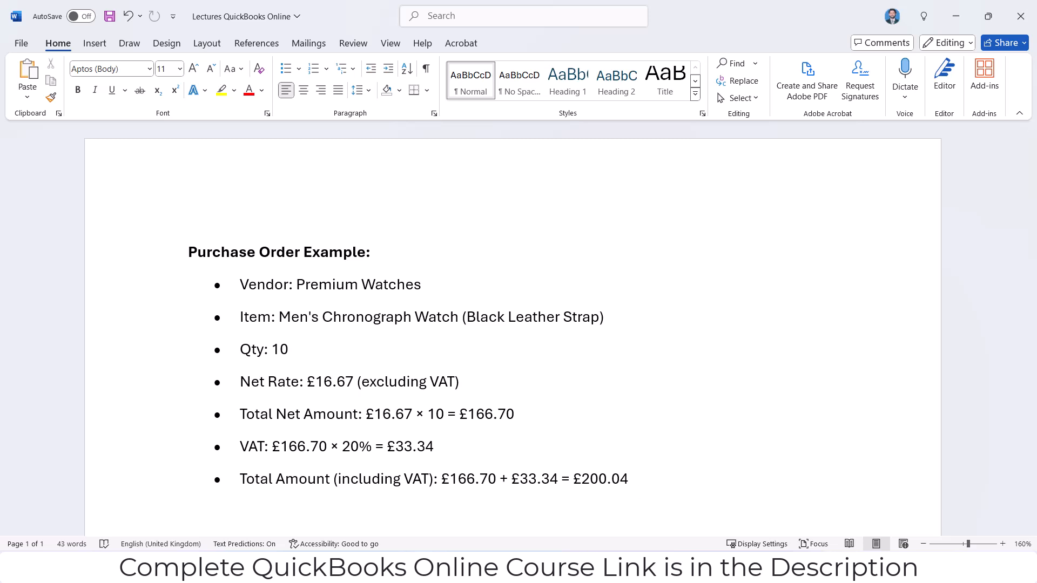
{"action": "left_click", "coordinate": [675, 568]}
{"action": "left_click", "coordinate": [543, 517]}
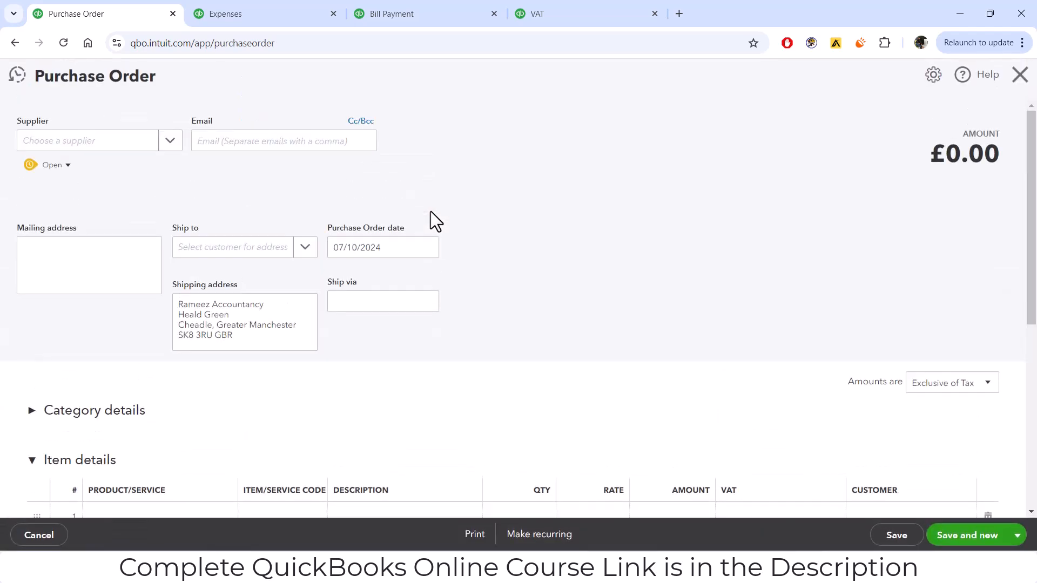
Set the purchase order's supplier to Premium Watches and its ship-to customer to Customer 1
{"action": "left_click", "coordinate": [110, 144]}
{"action": "type", "text": "premium"}
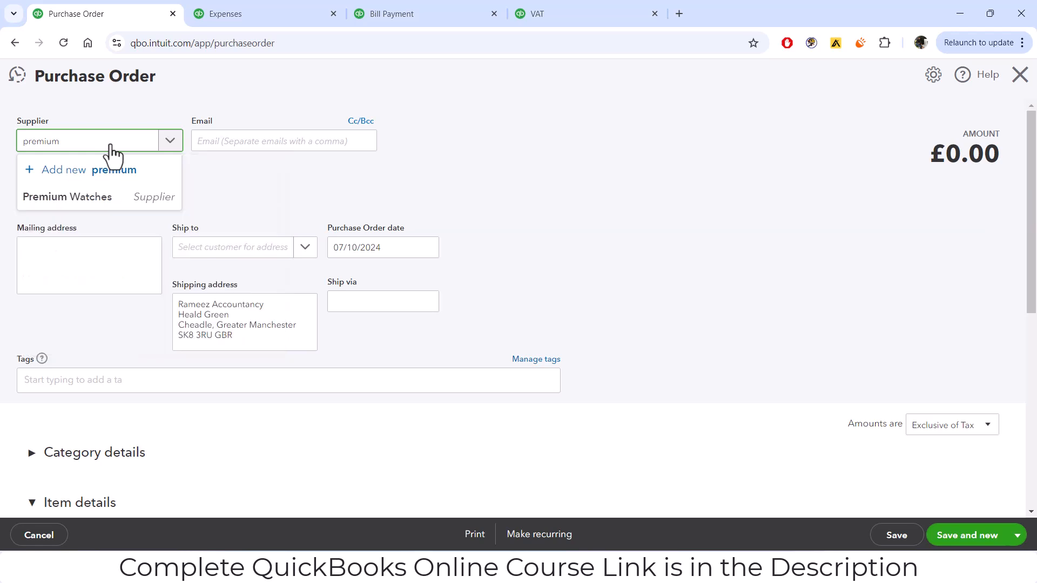
{"action": "left_click", "coordinate": [108, 199]}
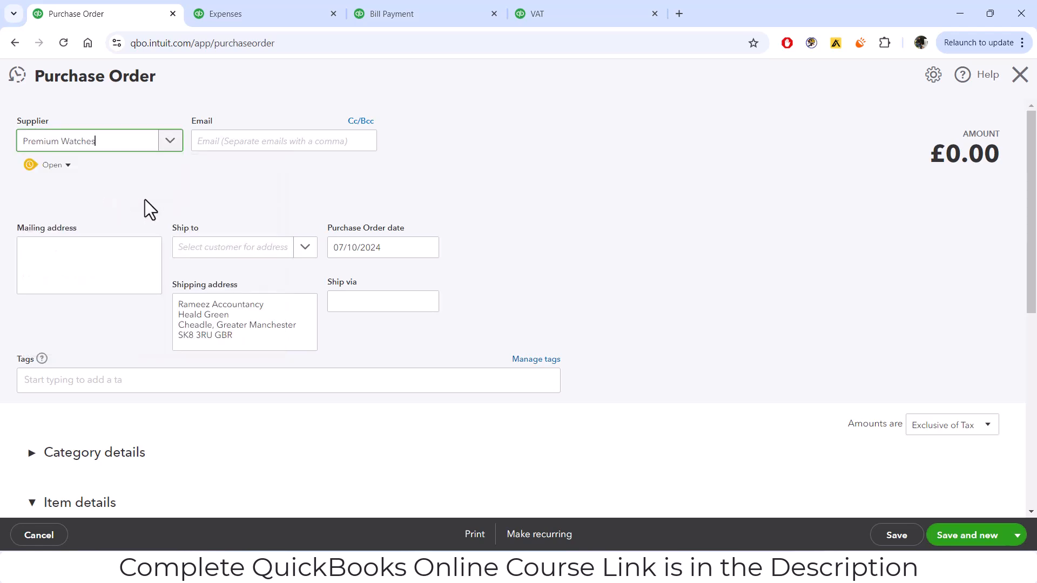
{"action": "left_click", "coordinate": [304, 252]}
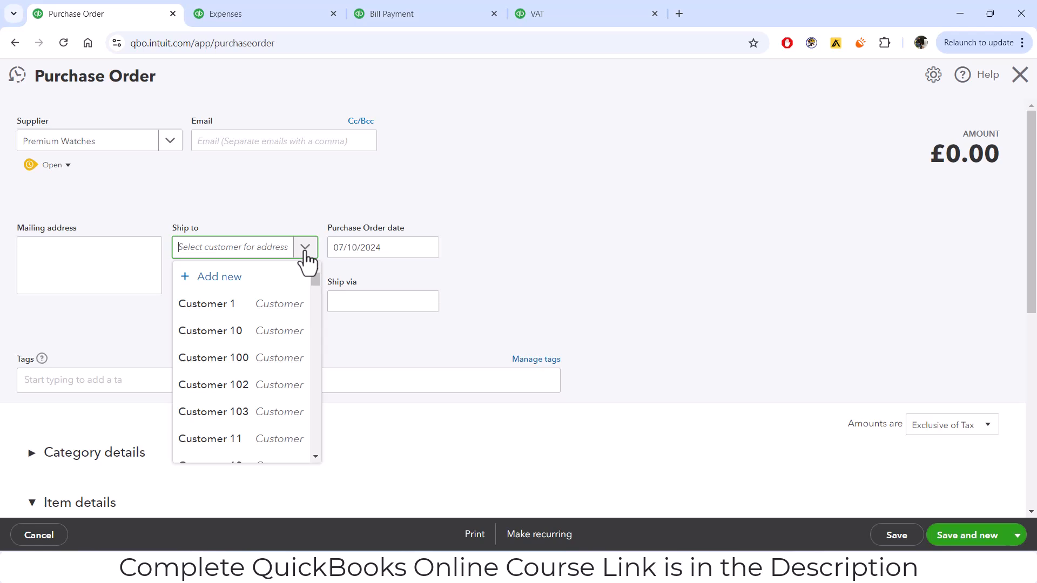
{"action": "left_click", "coordinate": [252, 303]}
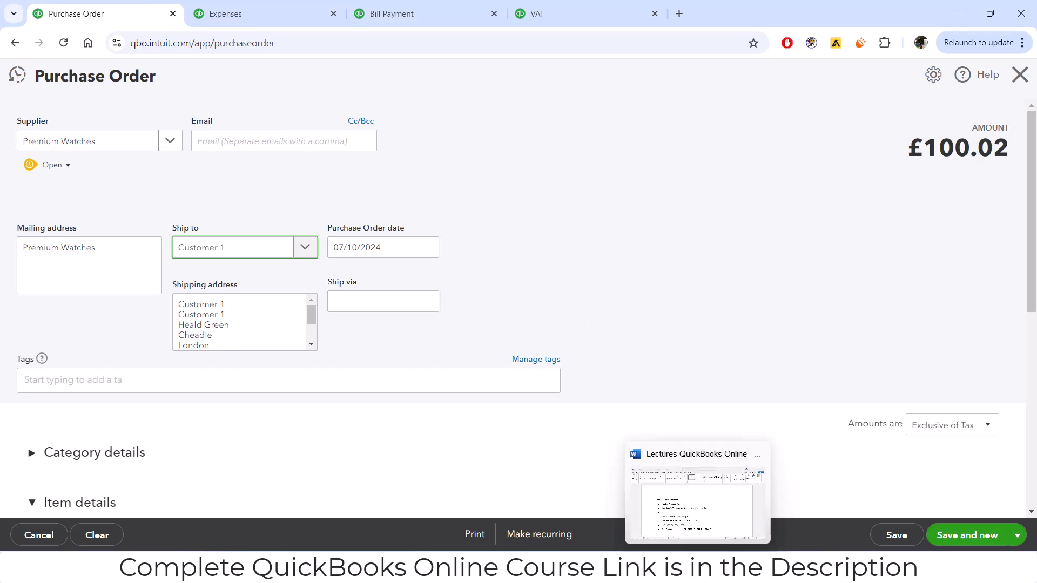
Check the Word example and set the Men's Chronograph Watch quantity to 10 on the purchase order
{"action": "left_click", "coordinate": [701, 567]}
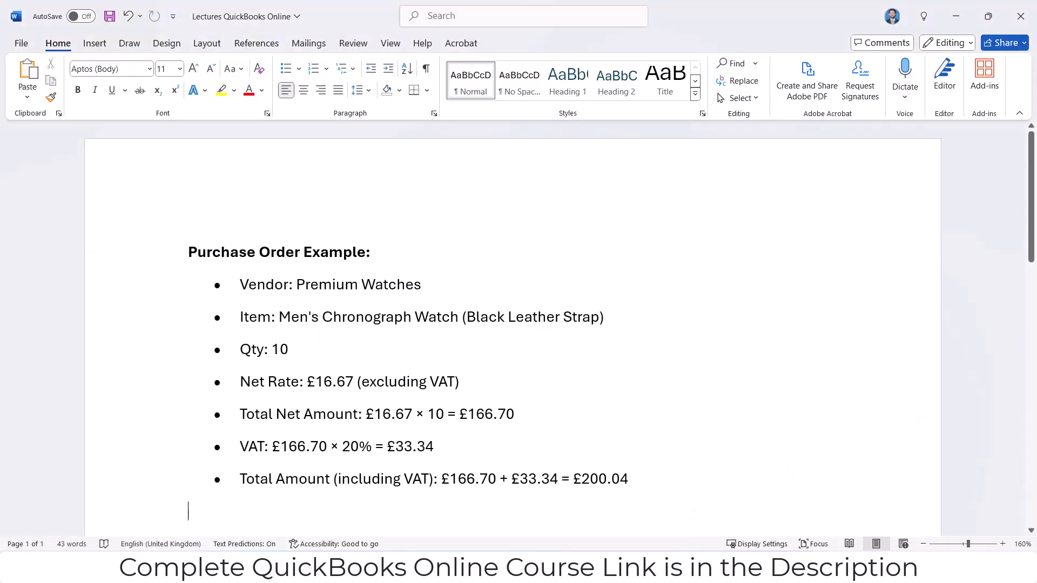
{"action": "left_click", "coordinate": [701, 567]}
{"action": "scroll", "coordinate": [495, 354], "scroll_direction": "down", "scroll_amount": 3}
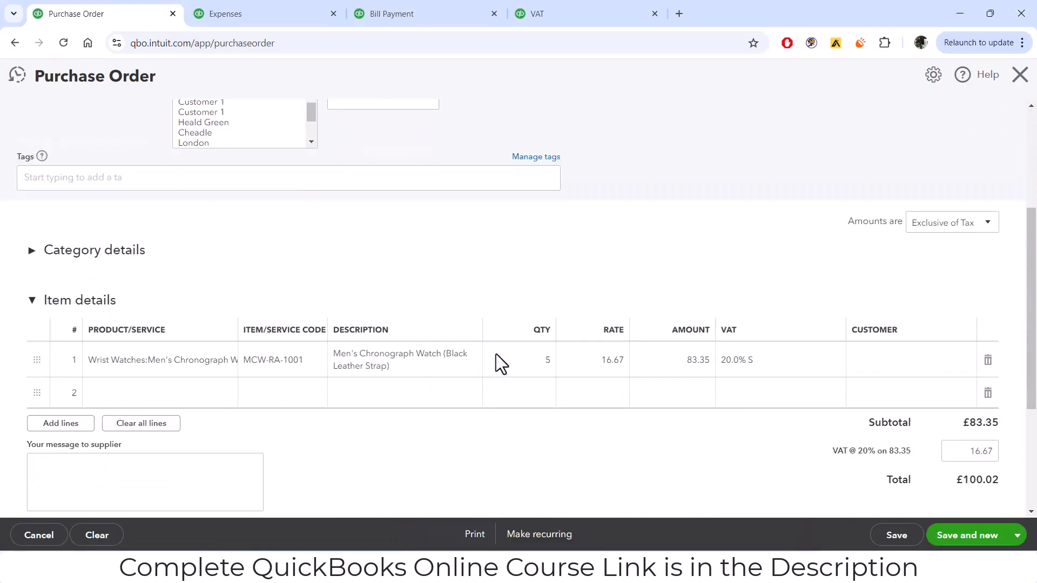
{"action": "left_click", "coordinate": [543, 368]}
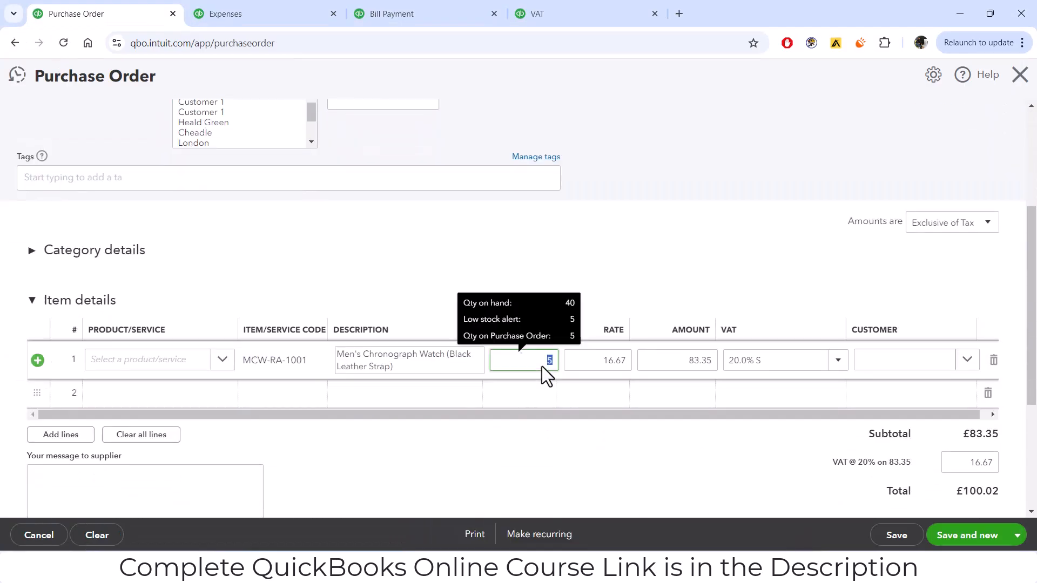
{"action": "type", "text": "10"}
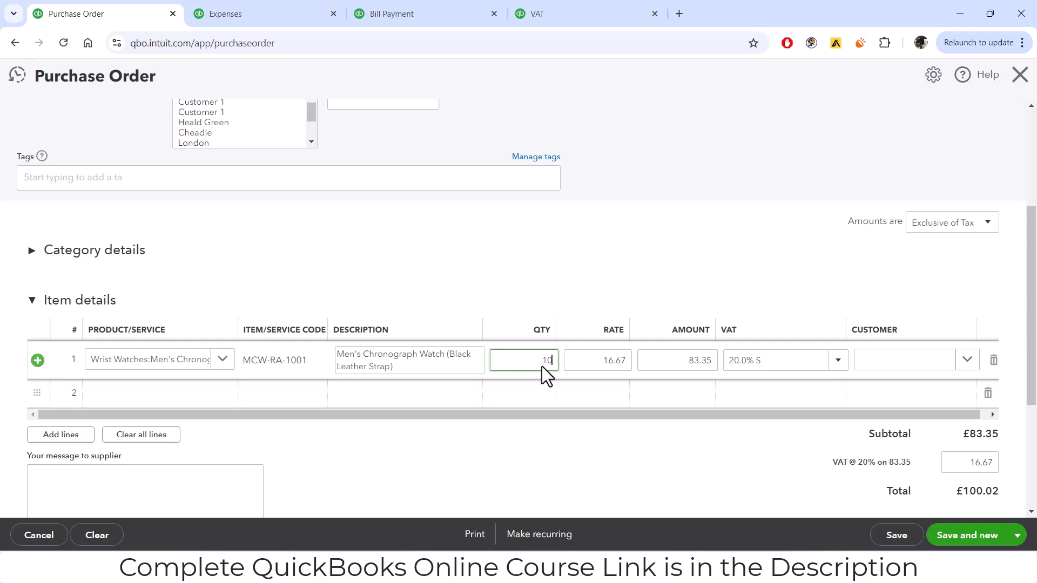
{"action": "left_click", "coordinate": [562, 430]}
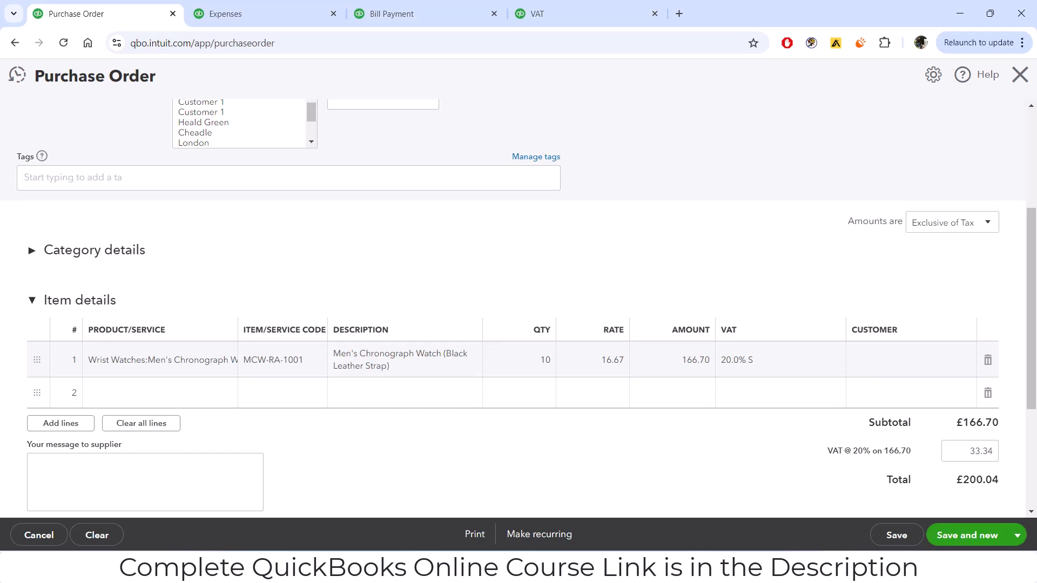
Compare the purchase order with the Word example, and save and close the purchase order
{"action": "left_click", "coordinate": [698, 567]}
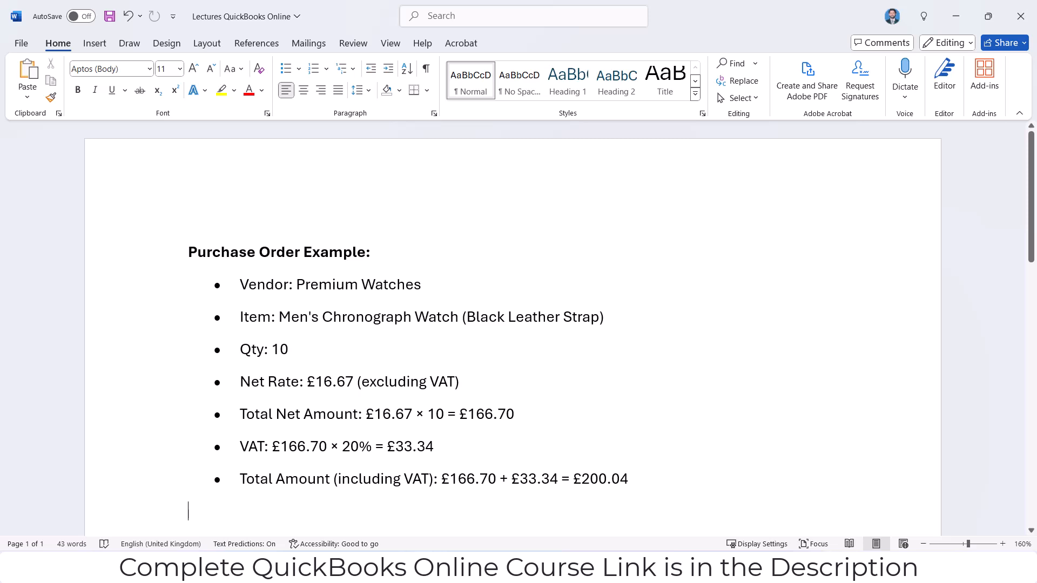
{"action": "left_click", "coordinate": [699, 567]}
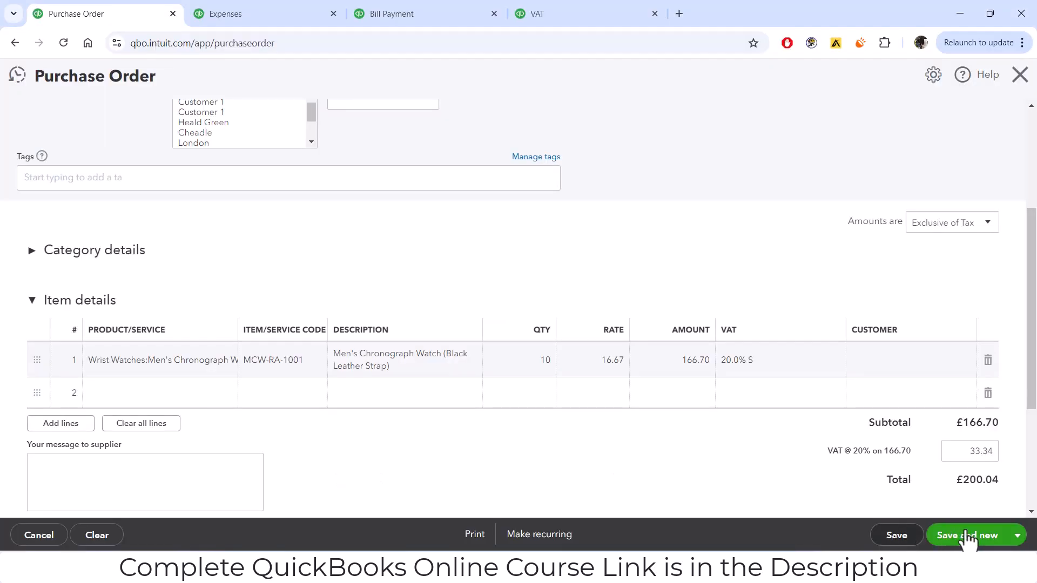
{"action": "left_click", "coordinate": [1016, 537]}
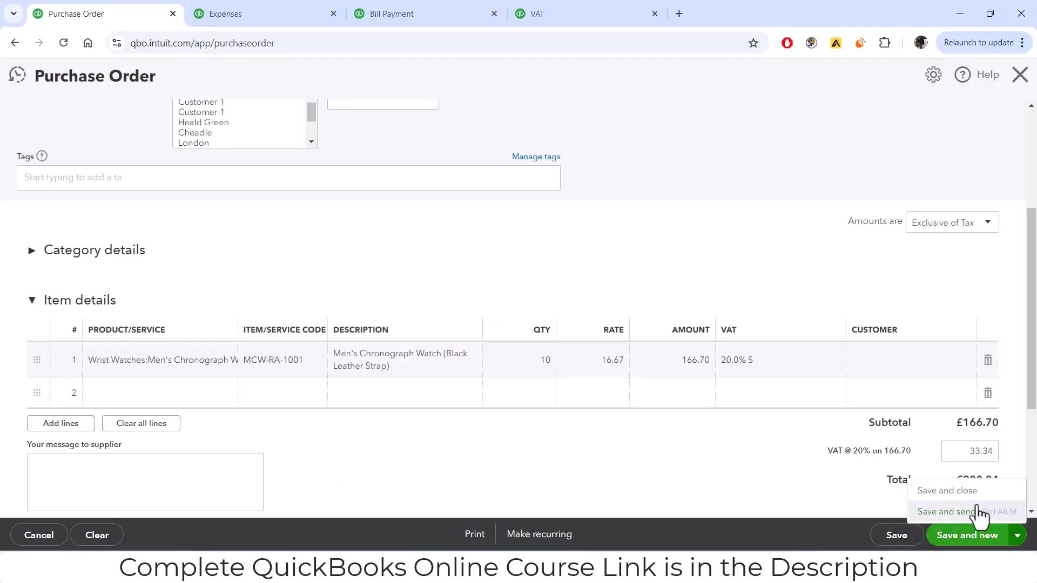
{"action": "left_click", "coordinate": [950, 492]}
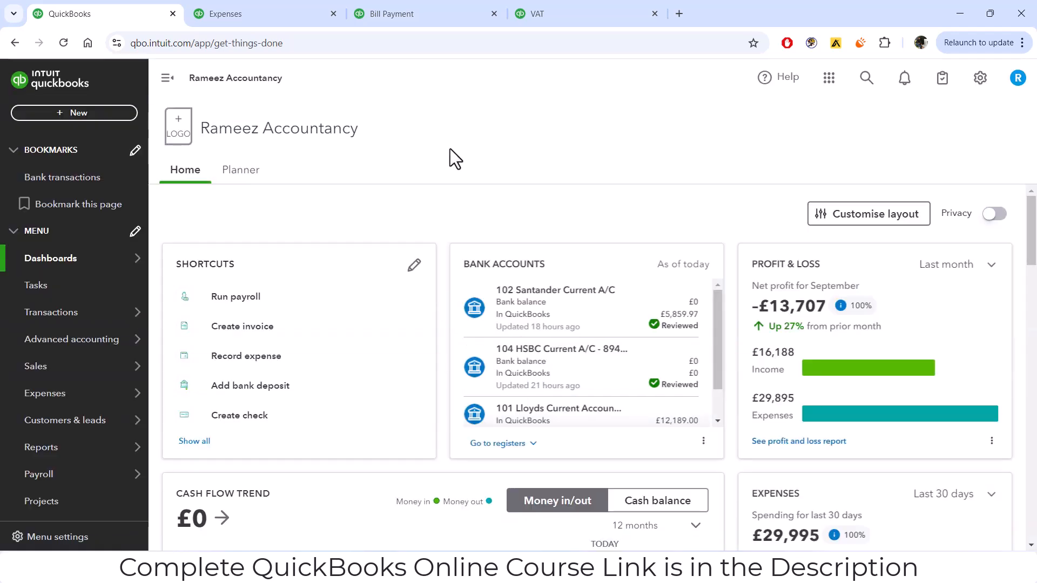
Open the Expenses list and filter its transactions by the Purchase order type
{"action": "mouse_move", "coordinate": [90, 407]}
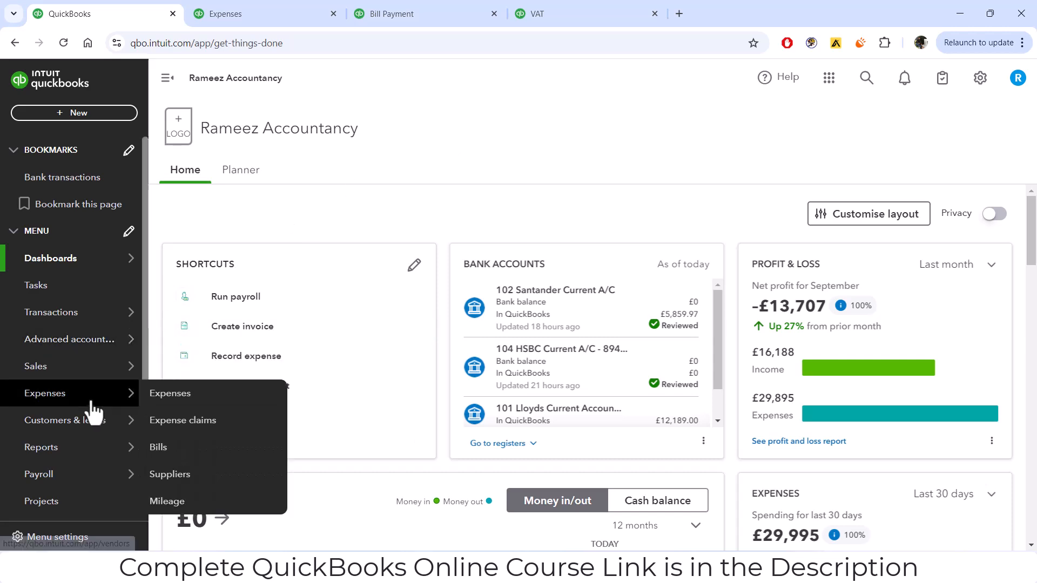
{"action": "left_click", "coordinate": [185, 394]}
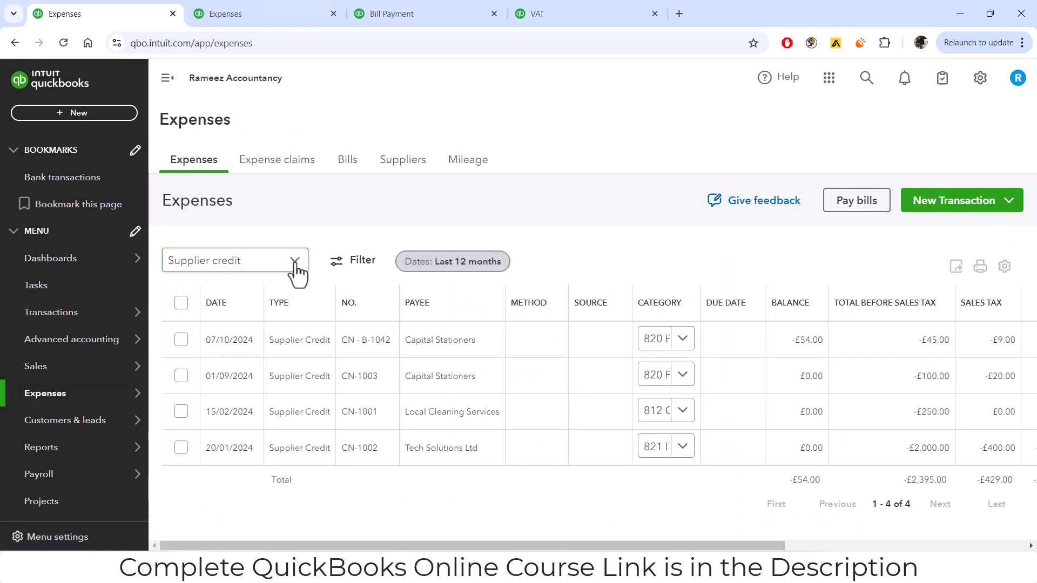
{"action": "left_click", "coordinate": [295, 262]}
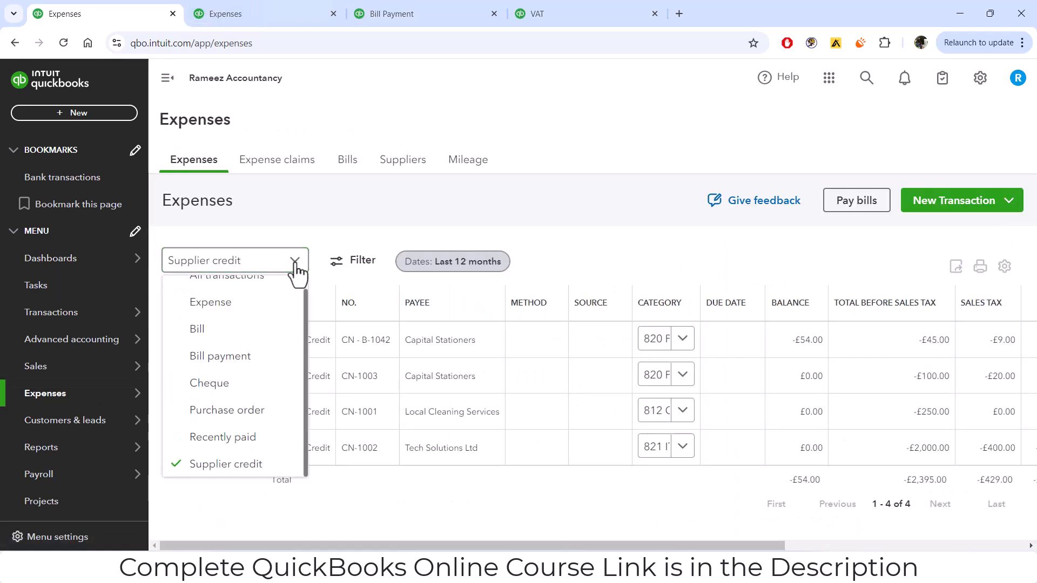
{"action": "left_click", "coordinate": [241, 417]}
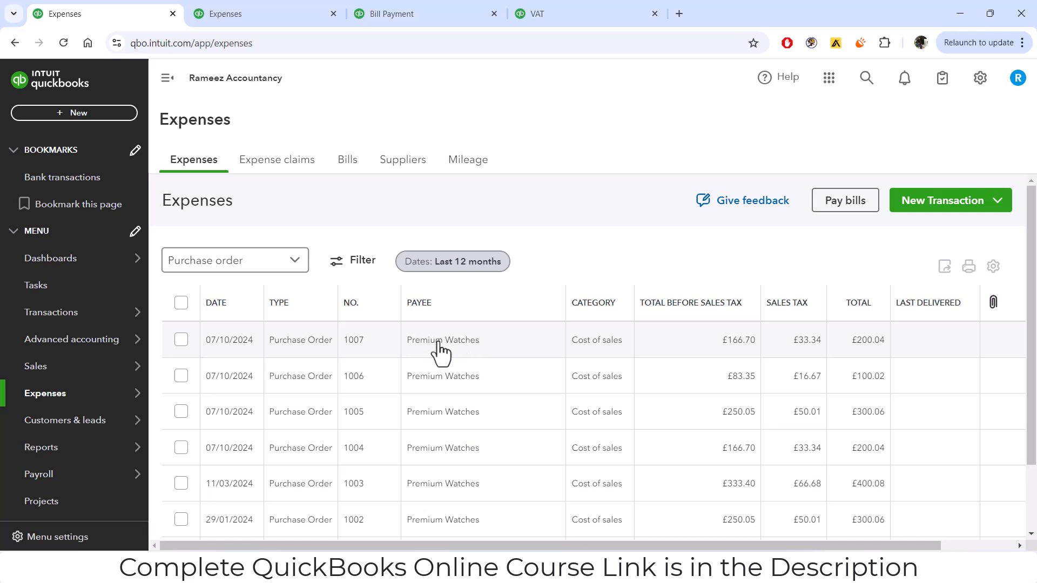
Open the most recent Premium Watches purchase order and copy it to a bill, dismissing the suggestions to add other purchase orders
{"action": "left_click", "coordinate": [439, 345]}
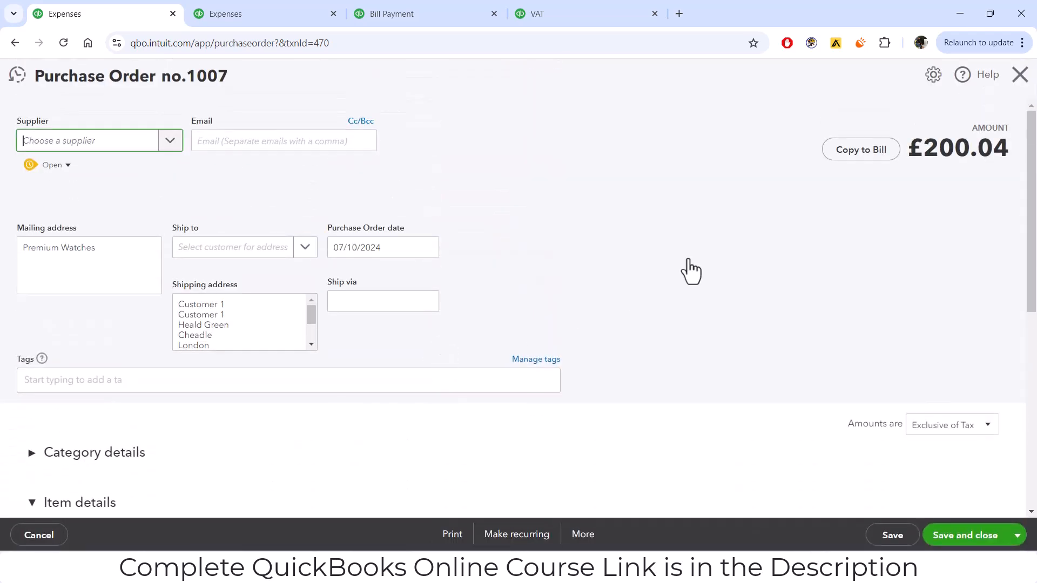
{"action": "scroll", "coordinate": [592, 233], "scroll_direction": "down", "scroll_amount": 8}
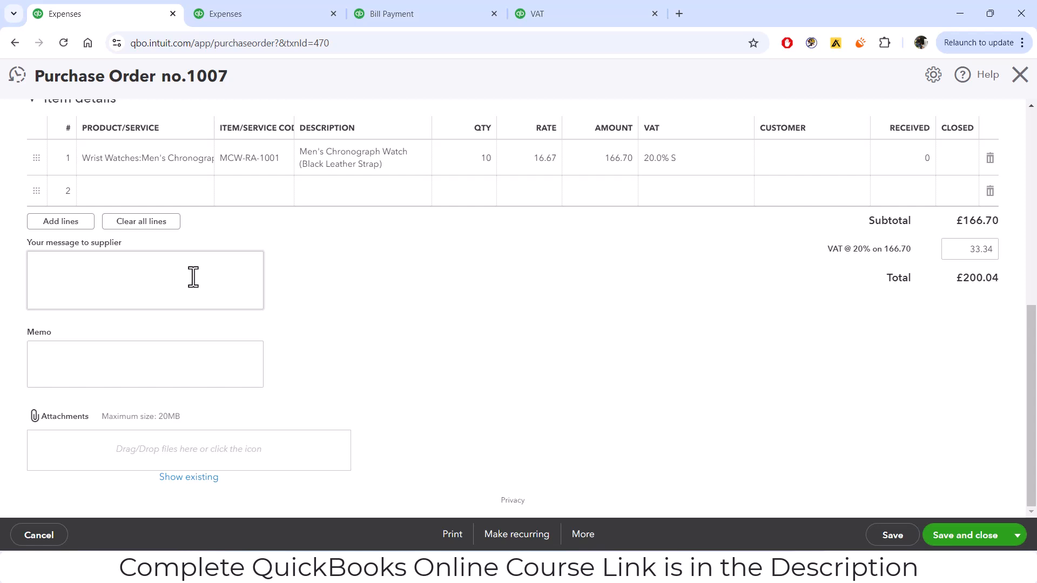
{"action": "left_click", "coordinate": [192, 277]}
{"action": "scroll", "coordinate": [510, 316], "scroll_direction": "up", "scroll_amount": 10}
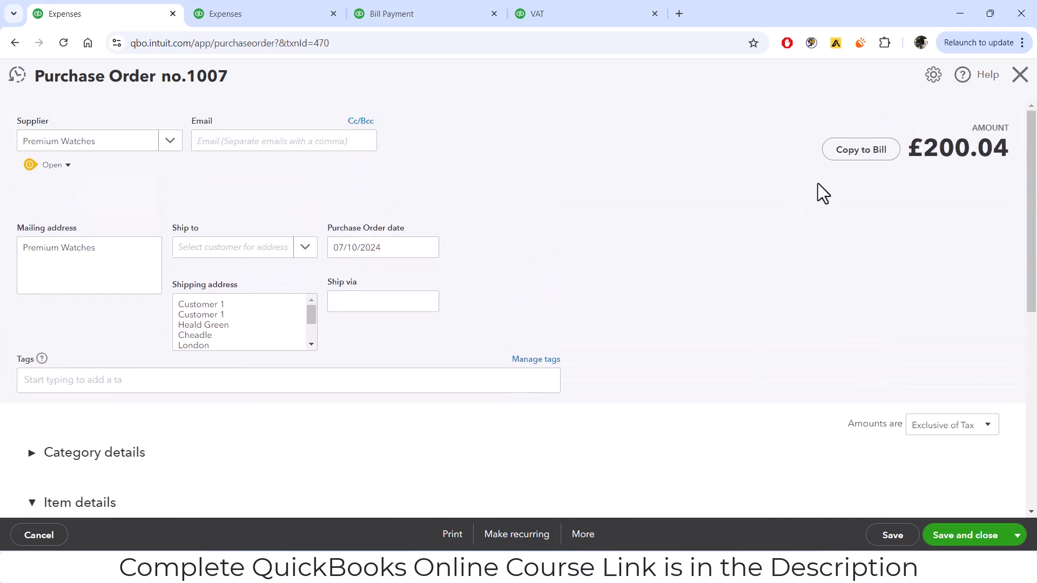
{"action": "left_click", "coordinate": [851, 167]}
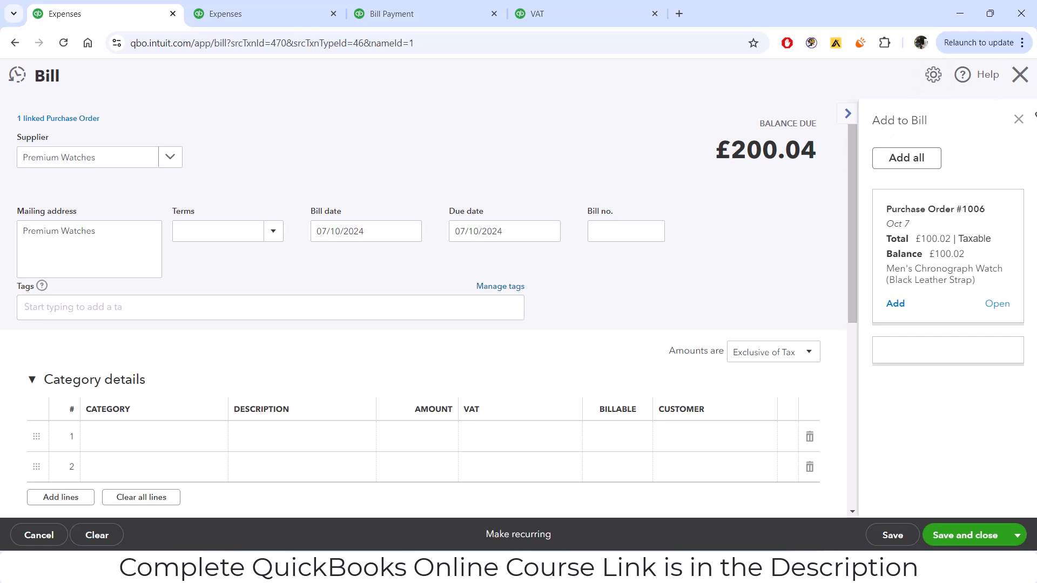
{"action": "left_click", "coordinate": [1018, 119]}
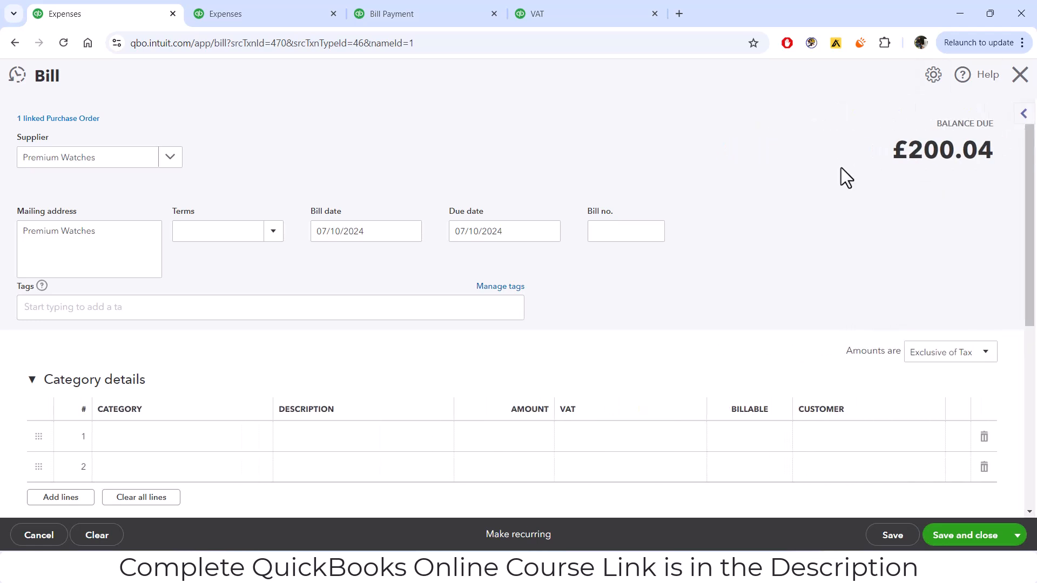
Set the Men's Chronograph Watch quantity on the bill to 8
{"action": "scroll", "coordinate": [702, 185], "scroll_direction": "down", "scroll_amount": 4}
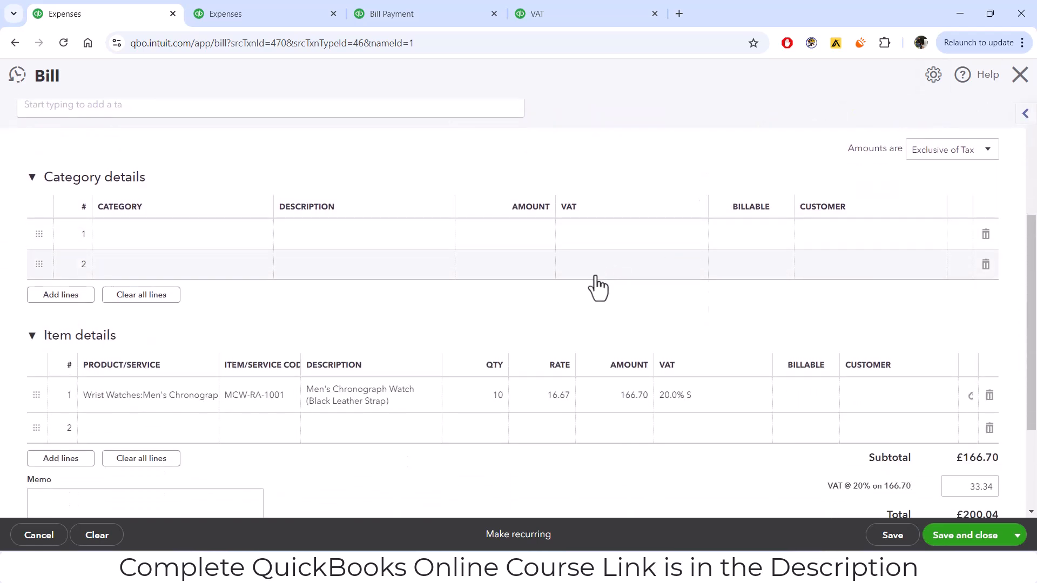
{"action": "left_click", "coordinate": [489, 400]}
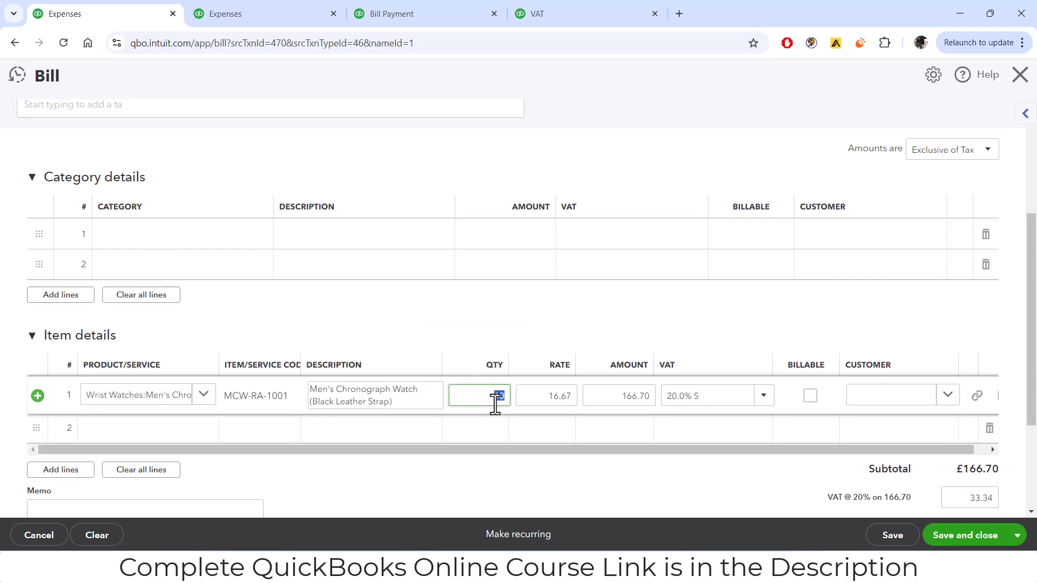
{"action": "type", "text": "8"}
{"action": "left_click", "coordinate": [503, 485]}
Enter INV-9875 as the bill number, set the terms to Net 7 Days, and review the bill
{"action": "scroll", "coordinate": [510, 472], "scroll_direction": "up", "scroll_amount": 4}
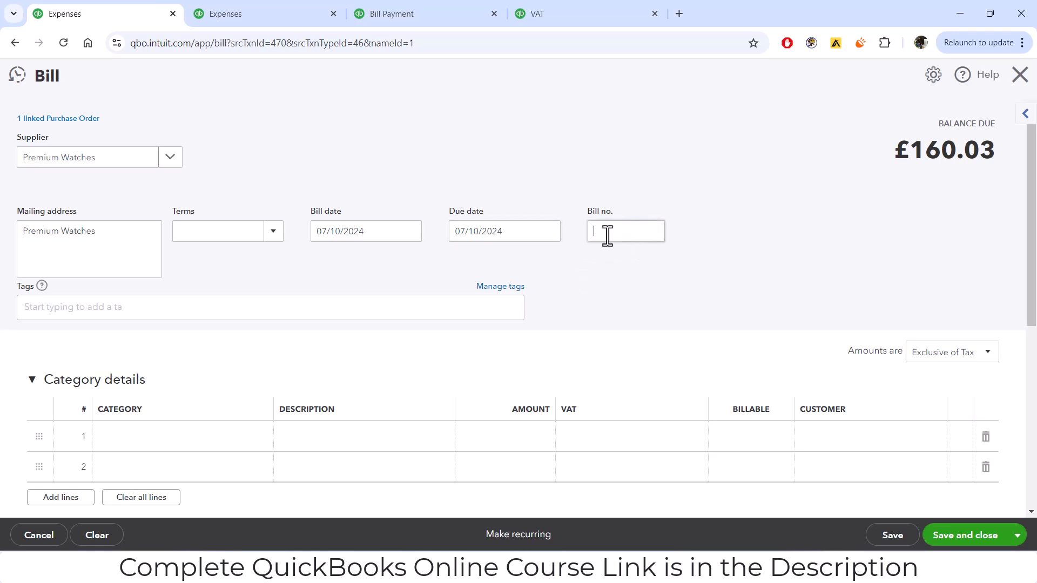
{"action": "type", "text": "INV-9875"}
{"action": "left_click", "coordinate": [274, 241]}
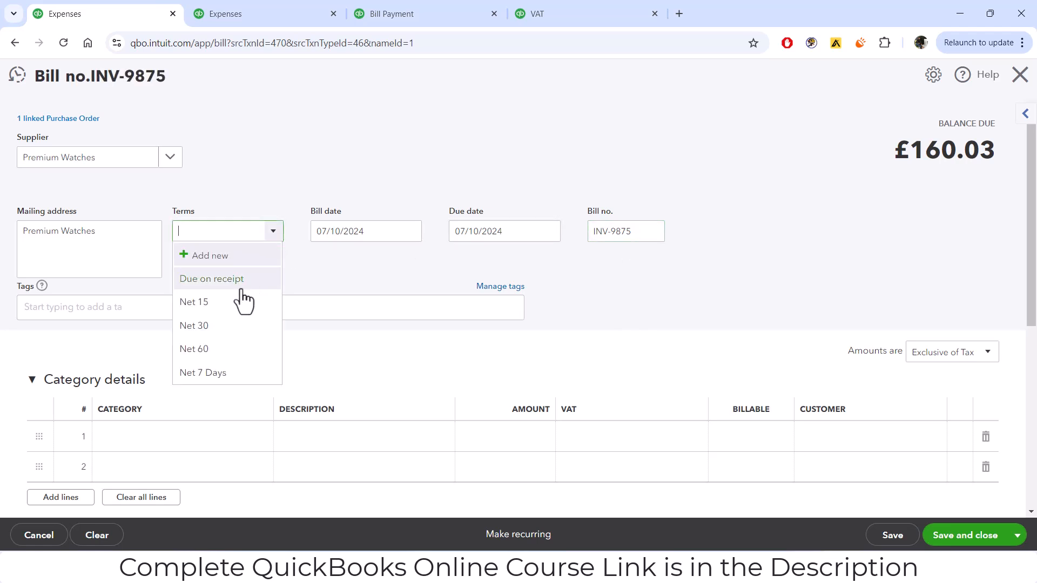
{"action": "left_click", "coordinate": [222, 373]}
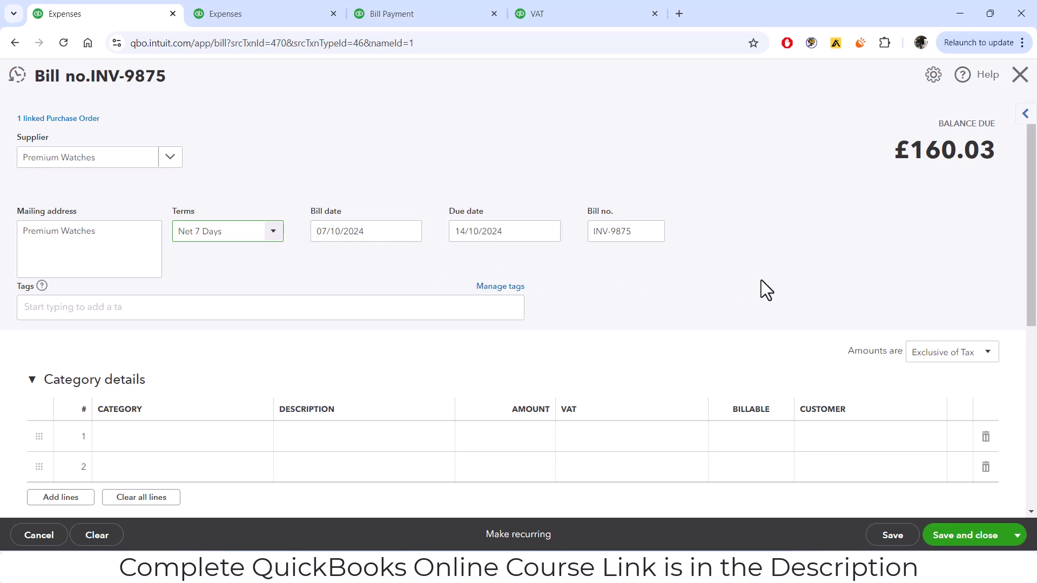
{"action": "scroll", "coordinate": [685, 353], "scroll_direction": "down", "scroll_amount": 5}
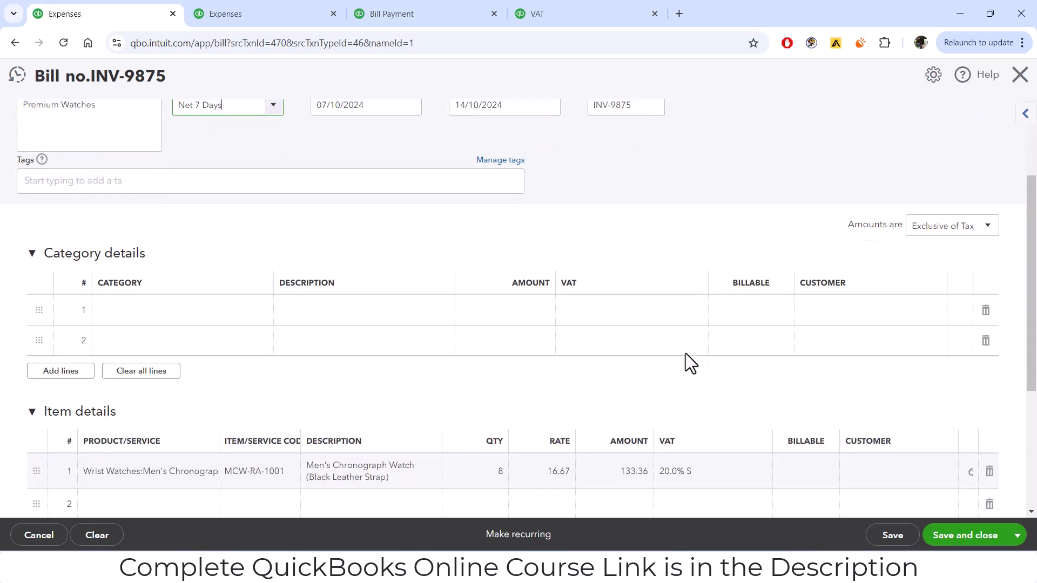
{"action": "scroll", "coordinate": [641, 395], "scroll_direction": "up", "scroll_amount": 5}
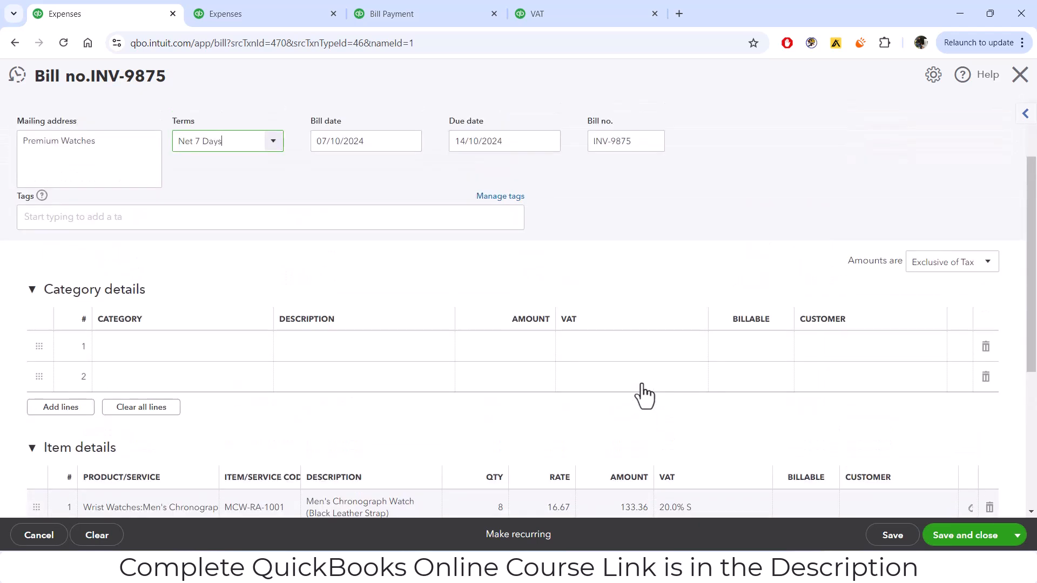
Save the Premium Watches bill and open the purchase order linked to it
{"action": "left_click", "coordinate": [892, 536]}
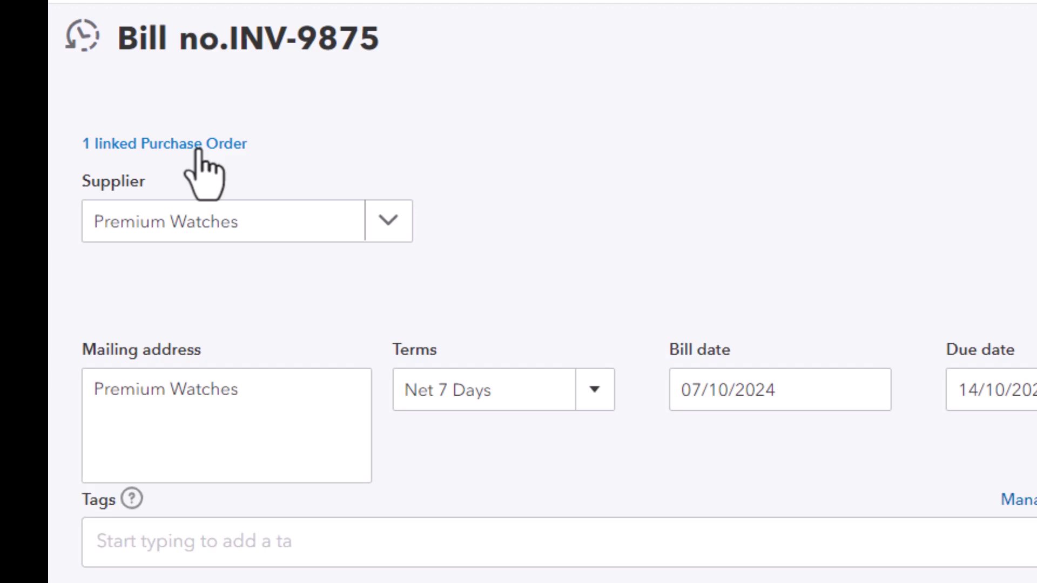
{"action": "left_click", "coordinate": [199, 150]}
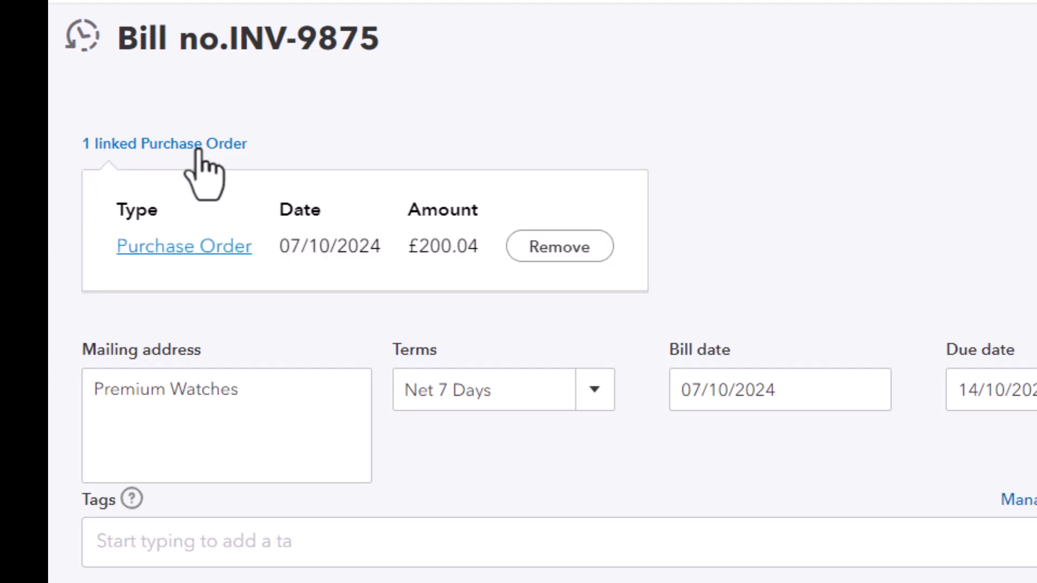
{"action": "left_click", "coordinate": [183, 246]}
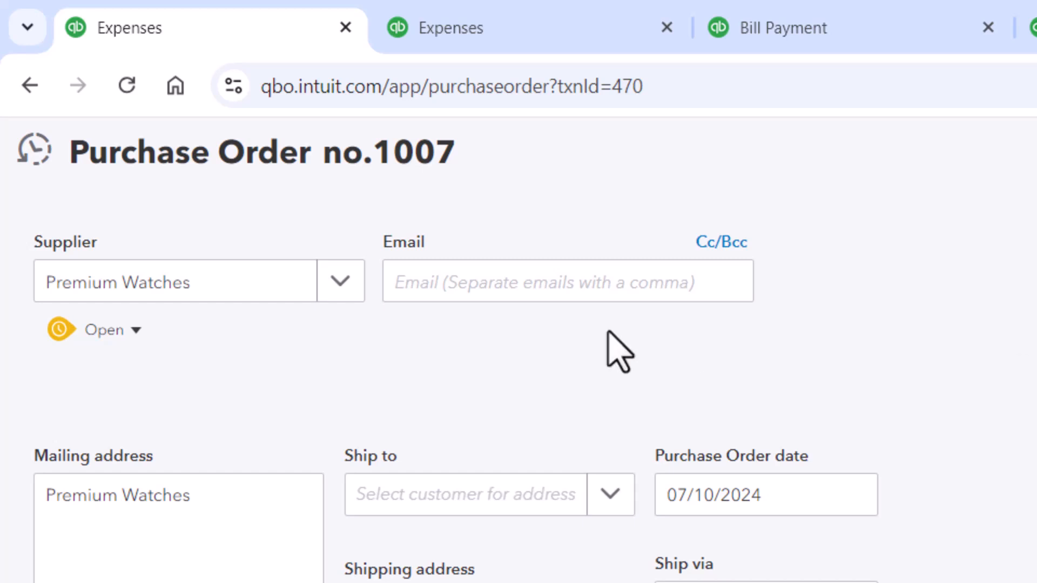
Change the purchase order status to Closed, then save and close it, accepting the modification of a linked transaction
{"action": "left_click", "coordinate": [135, 334]}
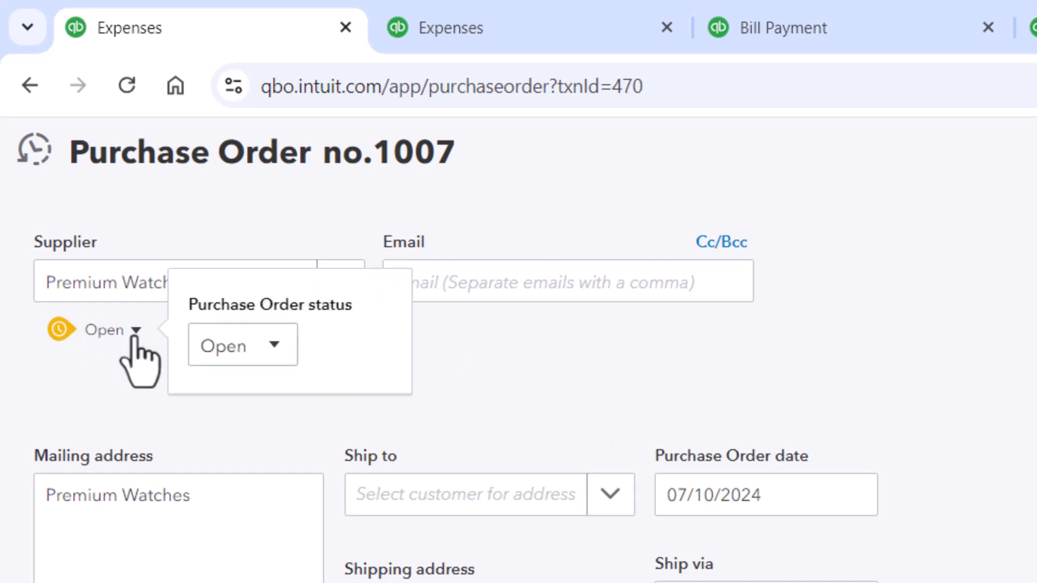
{"action": "left_click", "coordinate": [270, 348]}
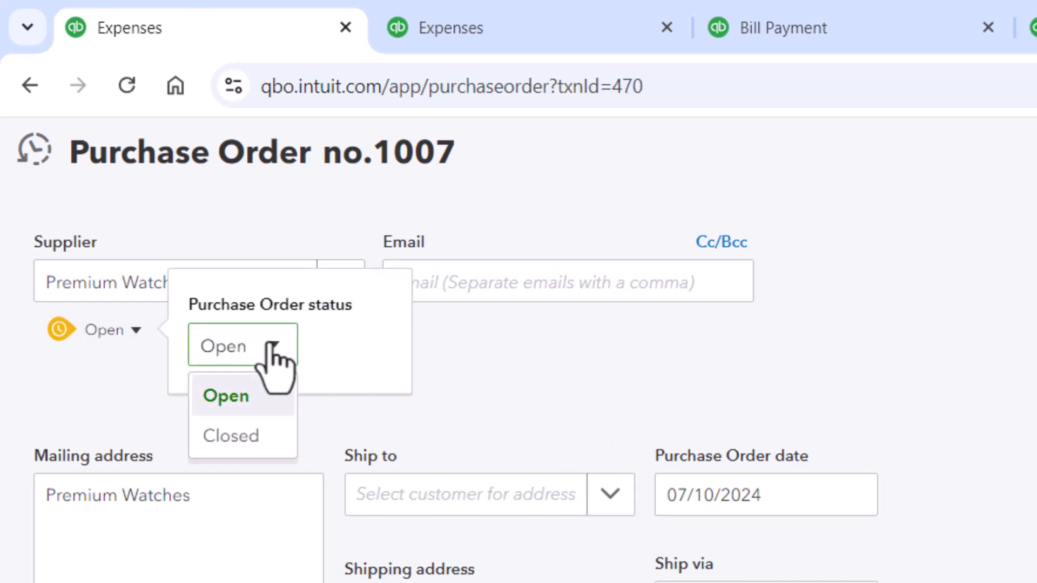
{"action": "left_click", "coordinate": [250, 436]}
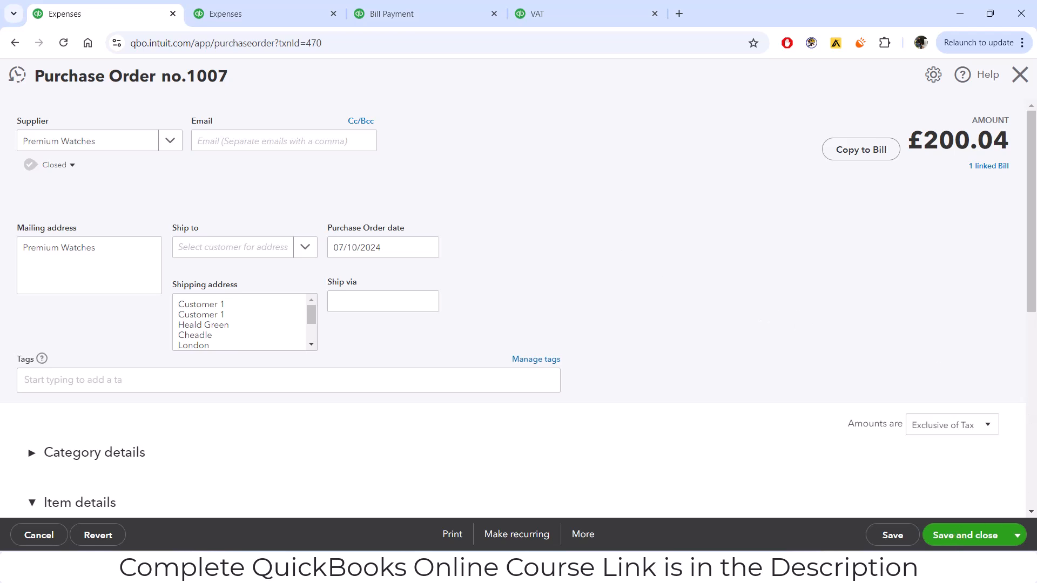
{"action": "left_click", "coordinate": [937, 538]}
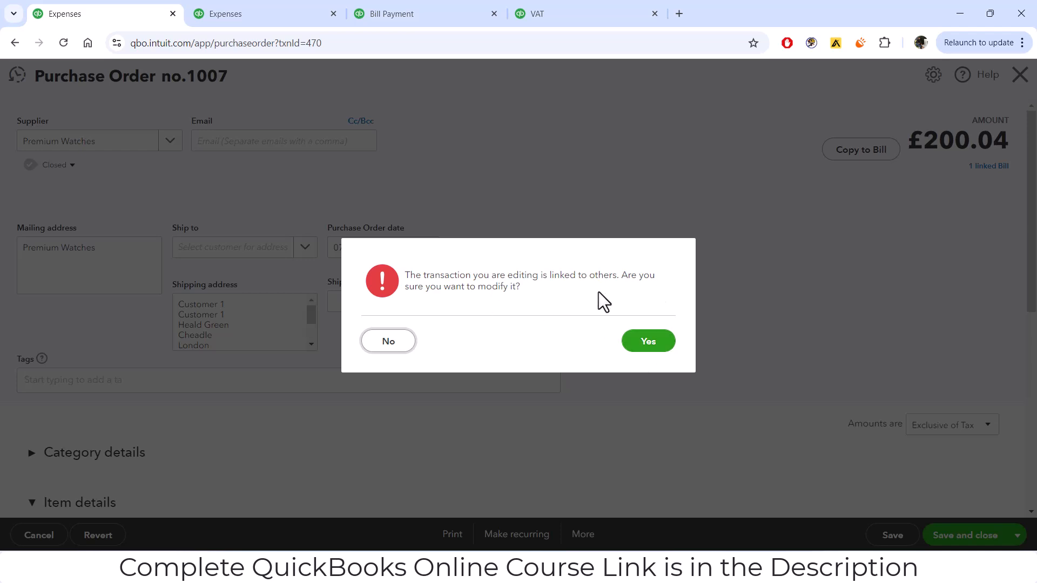
{"action": "left_click", "coordinate": [638, 347]}
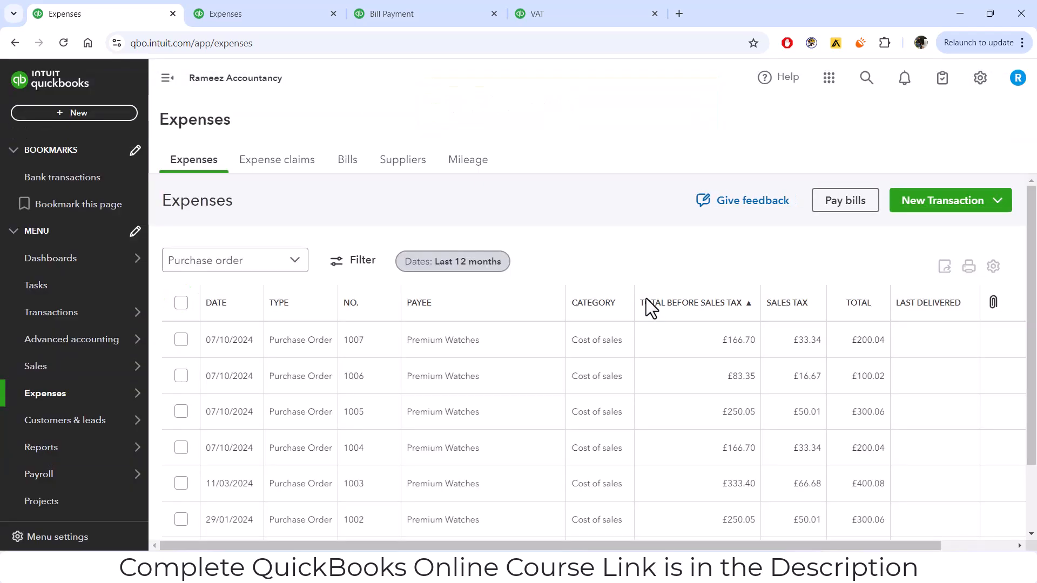
Reopen the closed Premium Watches purchase order from the Expenses list and show the details of its linked bill
{"action": "left_click", "coordinate": [301, 354]}
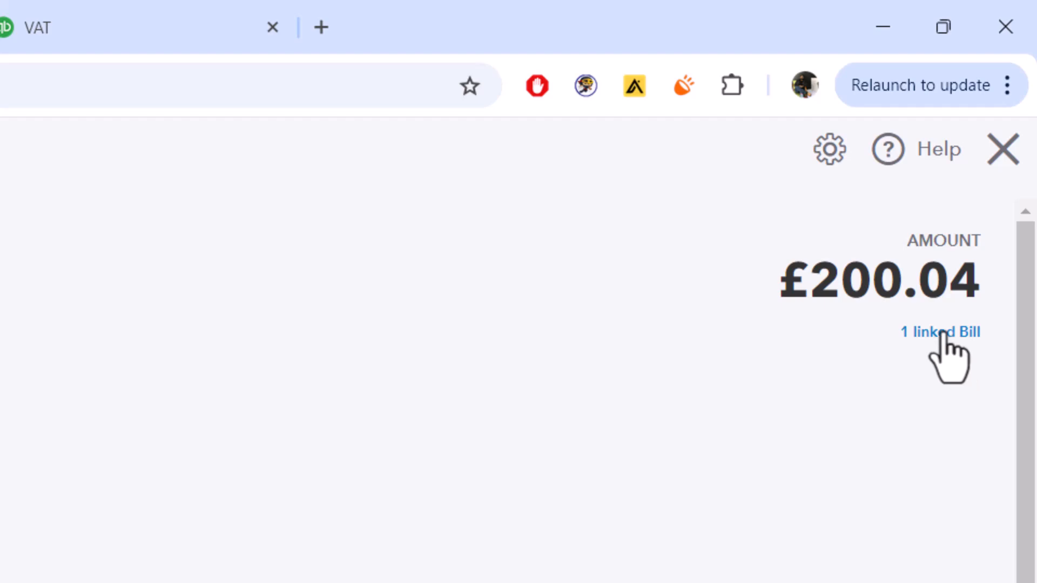
{"action": "left_click", "coordinate": [942, 334]}
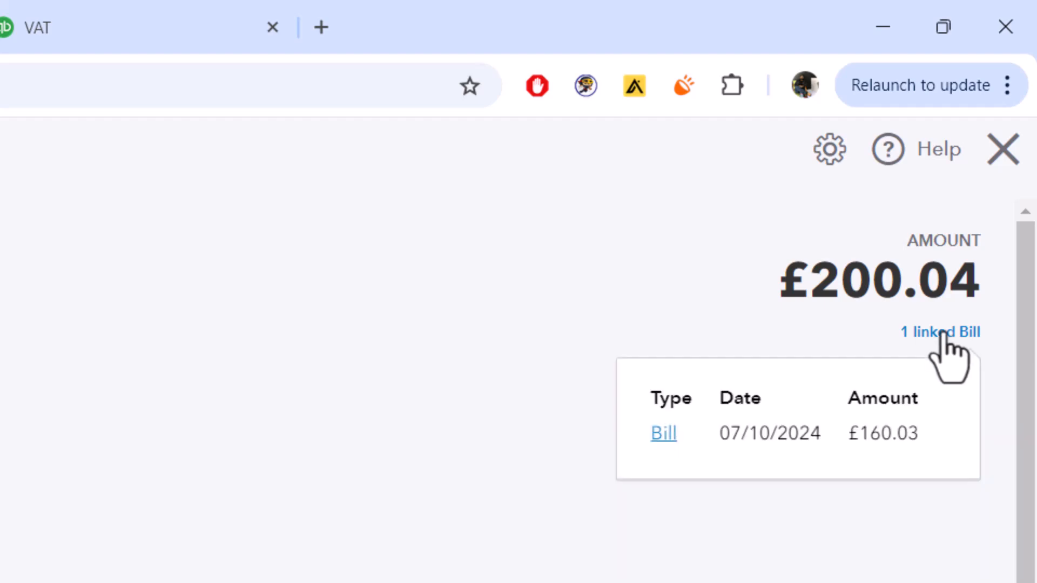